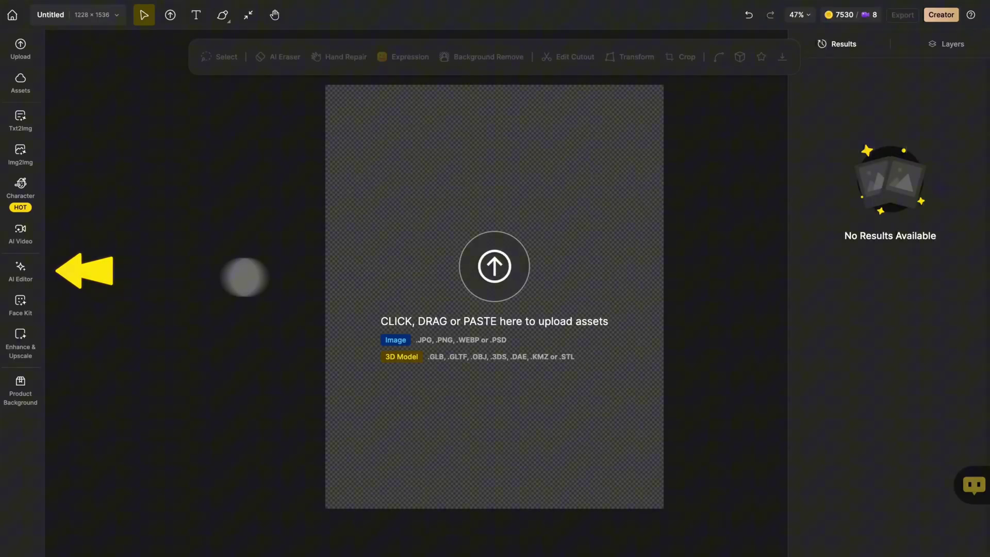
Step: Open AI Editor's Insert Object tool and load green shirt girl.jpg onto the canvas
click(21, 272)
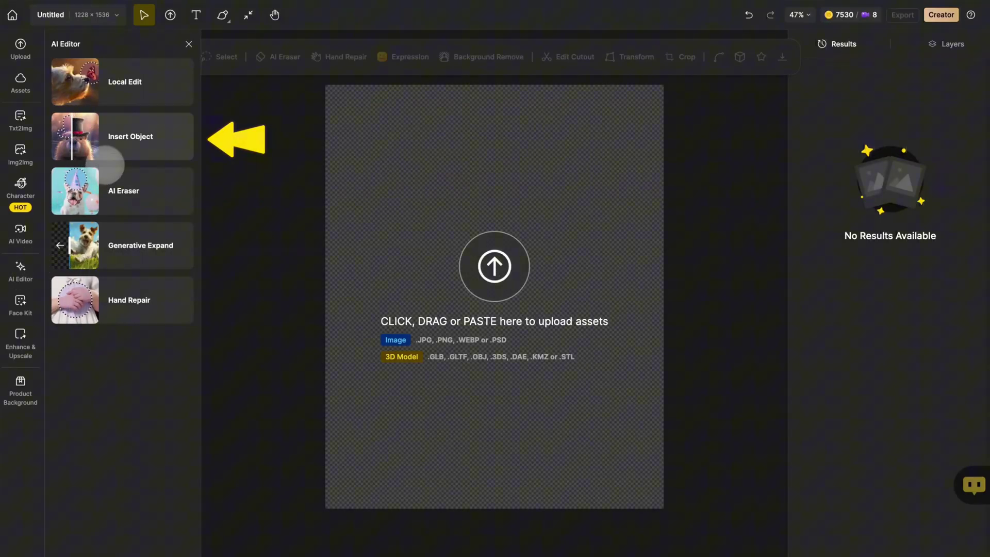
click(129, 139)
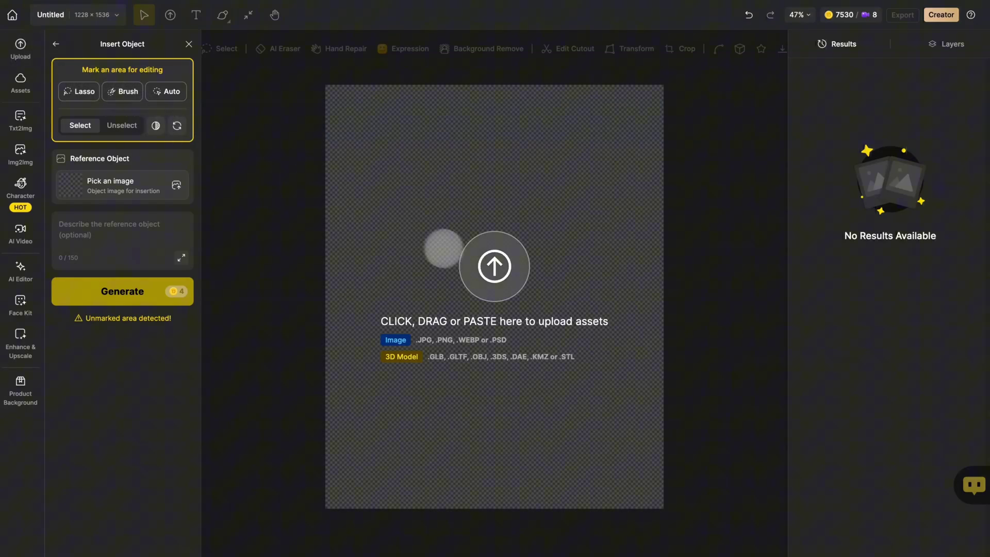
click(493, 266)
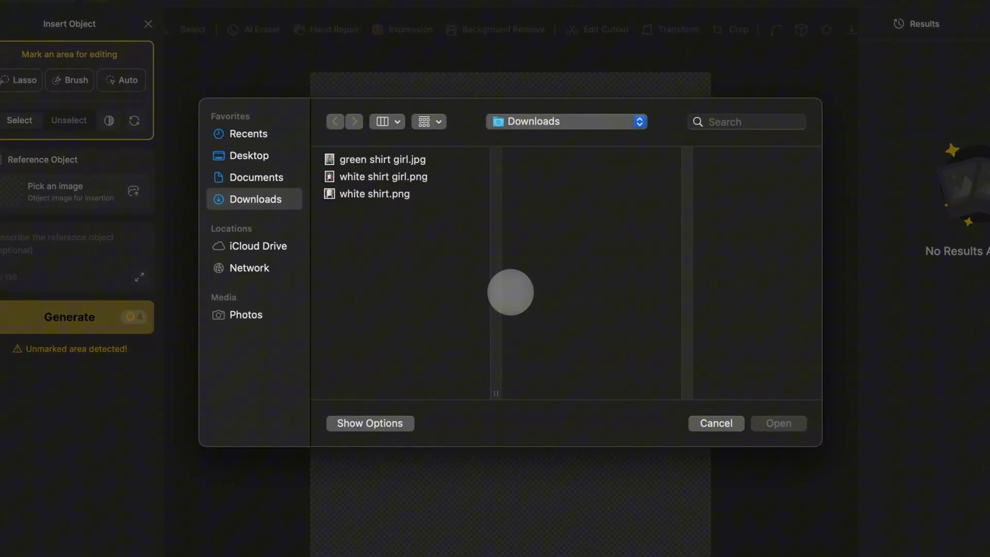
click(410, 159)
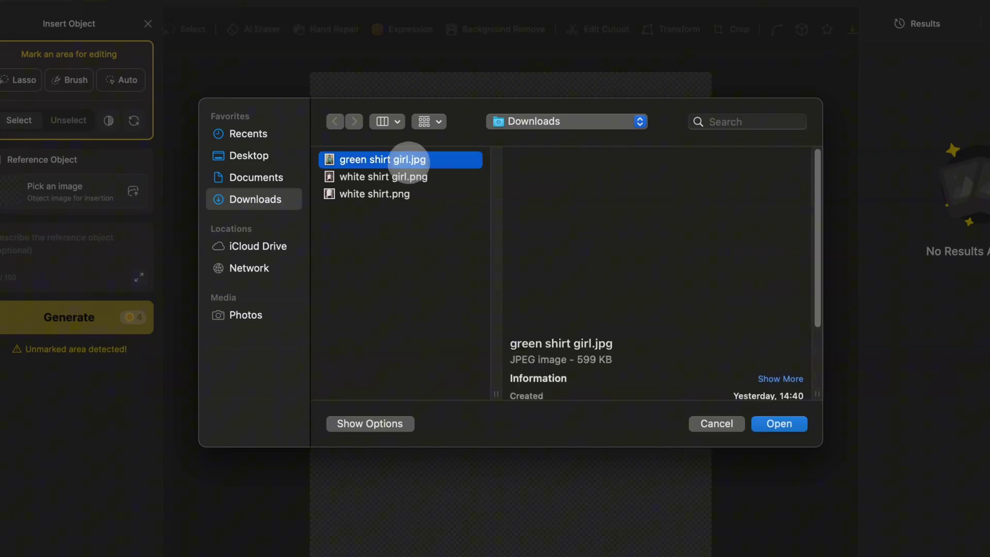
double_click(408, 160)
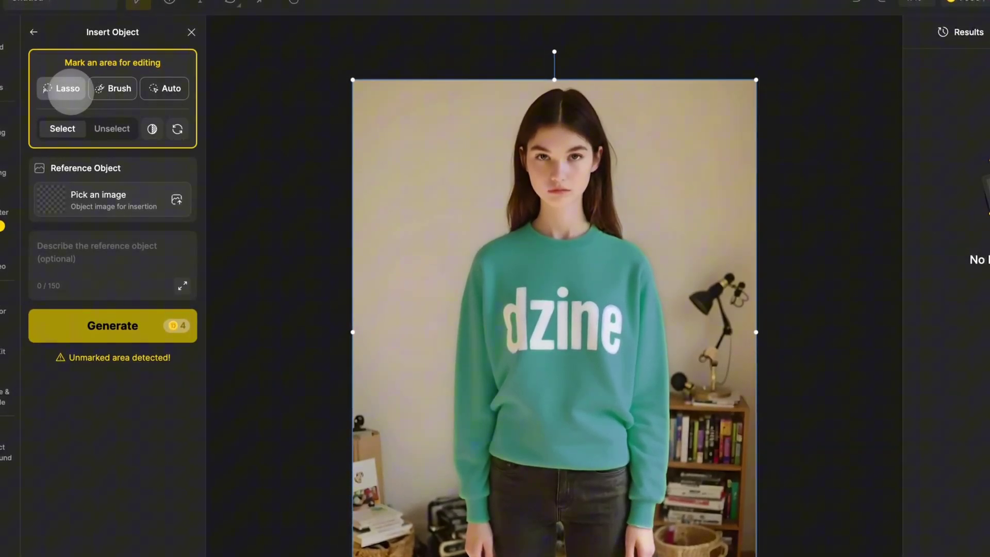
click(112, 89)
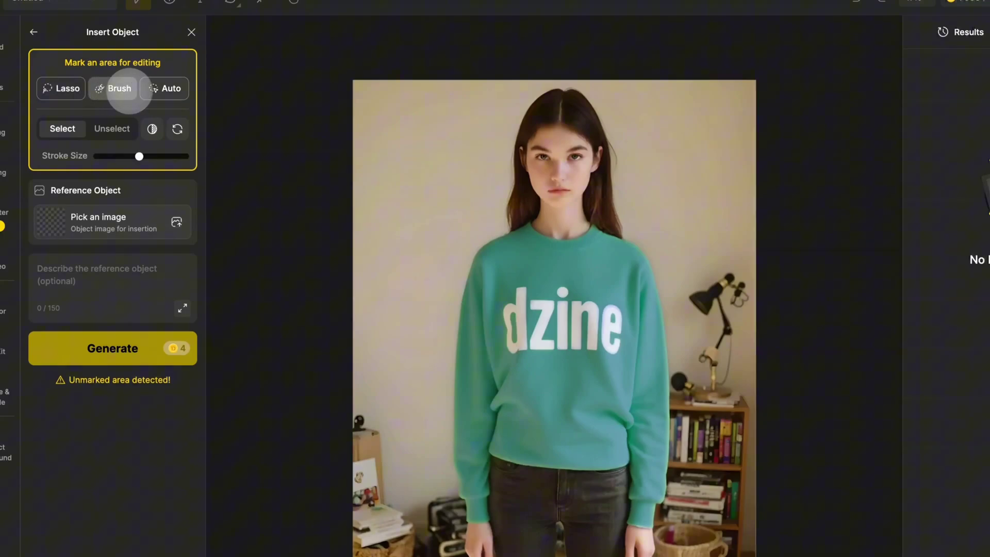
click(163, 90)
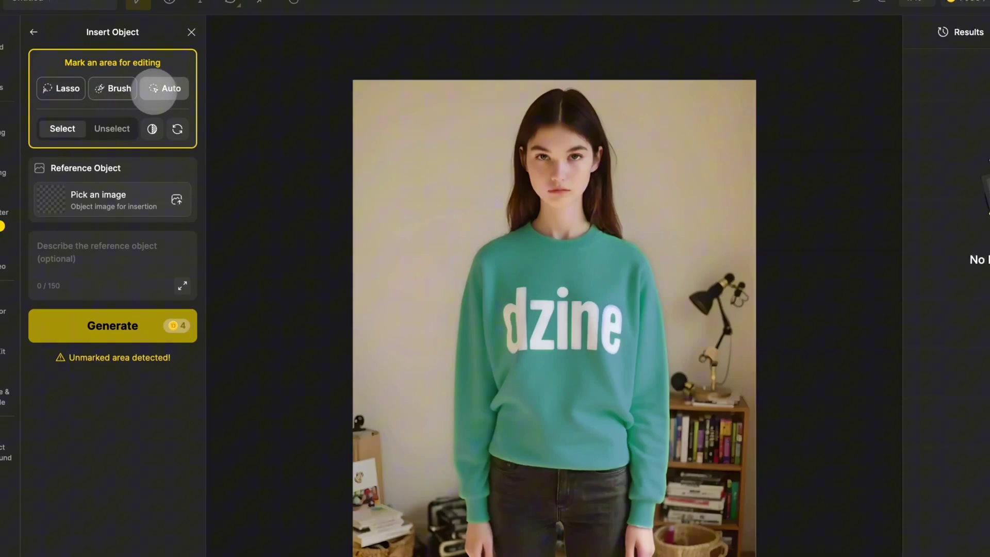
click(75, 90)
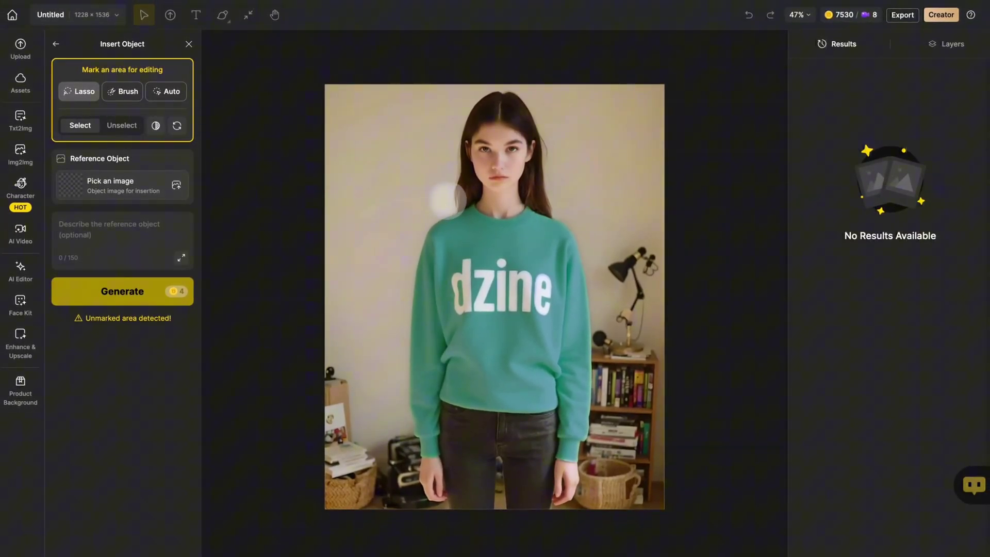
mouse_move(461, 201)
mouse_down()
mouse_move(402, 315)
mouse_move(413, 500)
mouse_move(562, 512)
mouse_move(594, 437)
mouse_move(595, 257)
mouse_move(556, 211)
mouse_move(464, 202)
mouse_up()
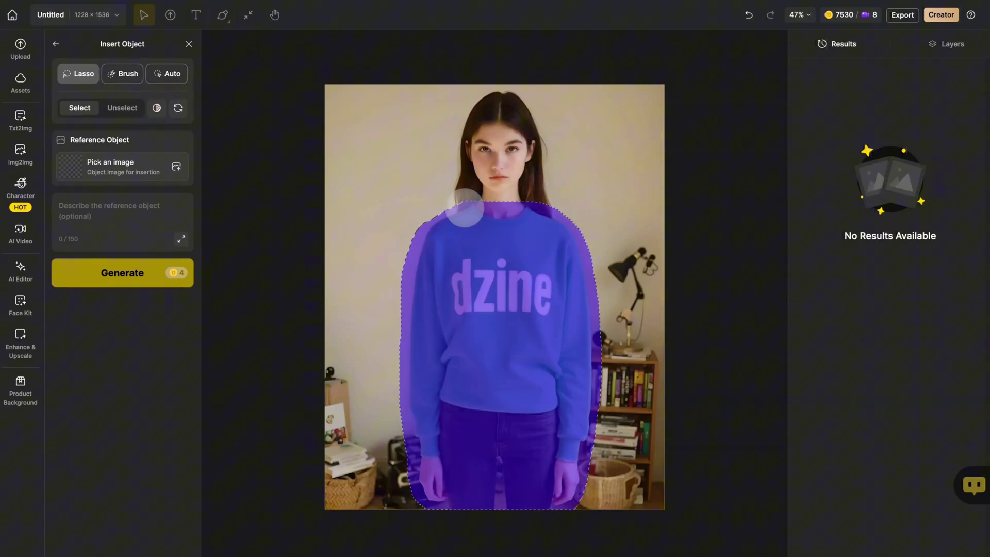
click(123, 107)
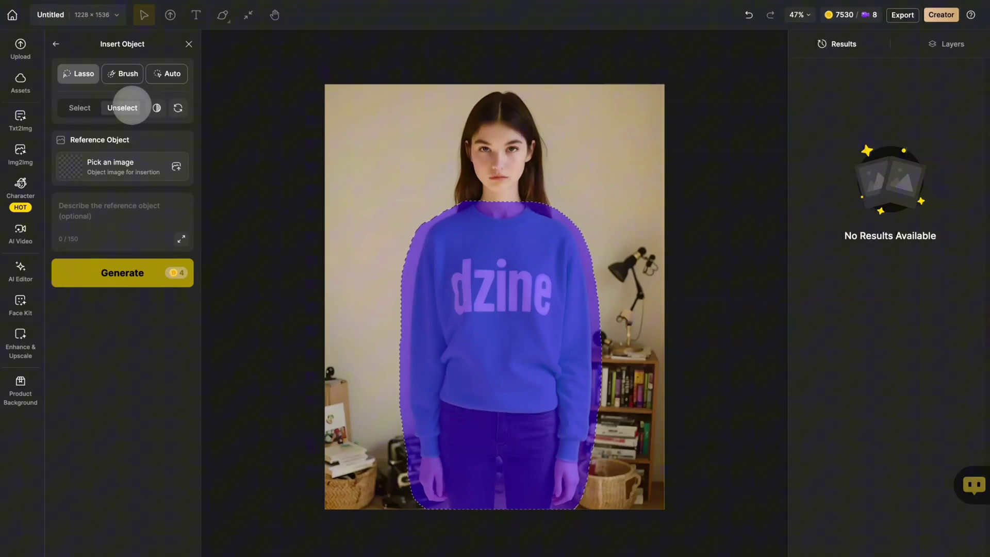
mouse_move(373, 403)
mouse_down()
mouse_move(553, 403)
mouse_move(608, 506)
mouse_move(400, 518)
mouse_move(386, 396)
mouse_up()
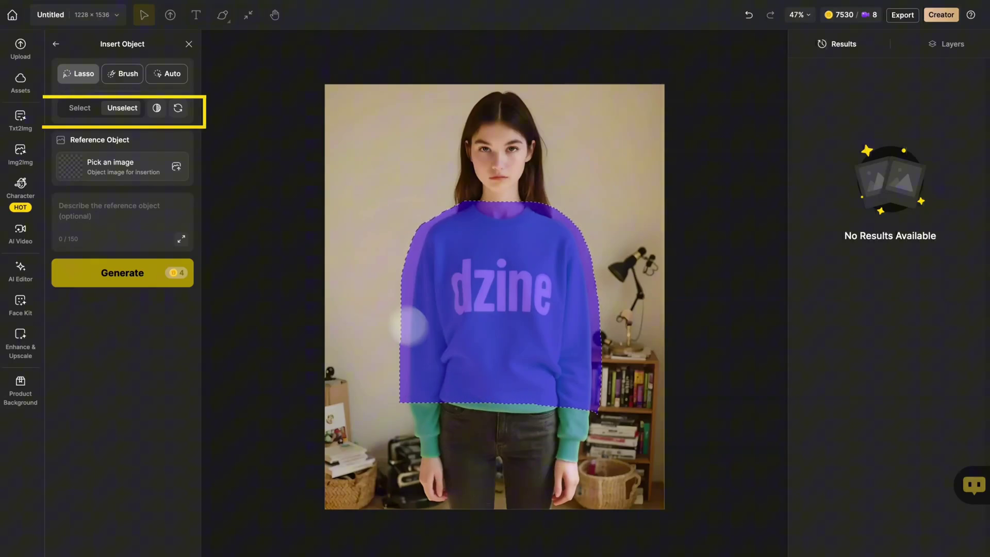
Step: Clear the old mask and lasso a closed outline around the green sweatshirt, excluding the jeans
click(178, 108)
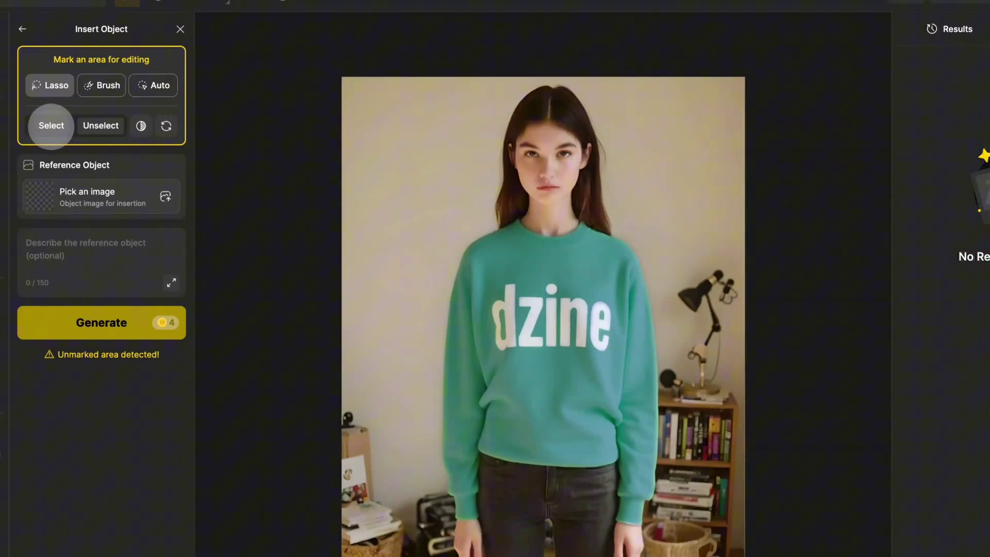
click(51, 125)
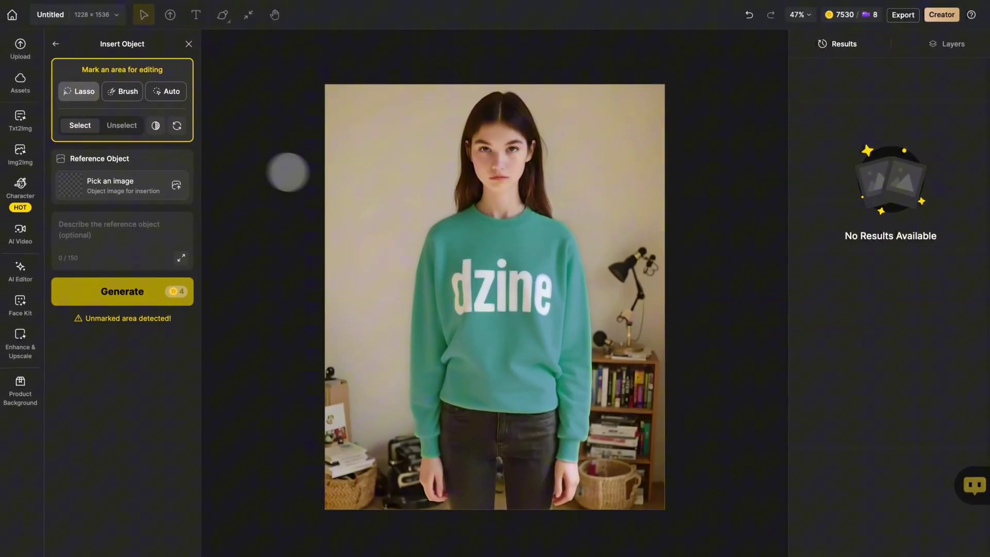
mouse_move(404, 375)
mouse_down()
mouse_move(442, 448)
mouse_move(539, 430)
mouse_move(585, 467)
mouse_move(598, 309)
mouse_up()
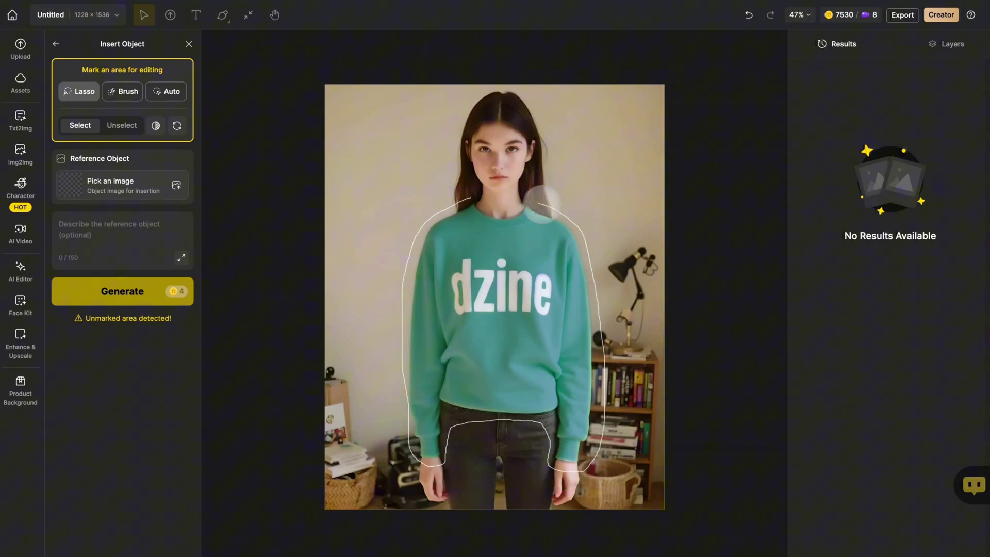
drag(472, 197, 470, 198)
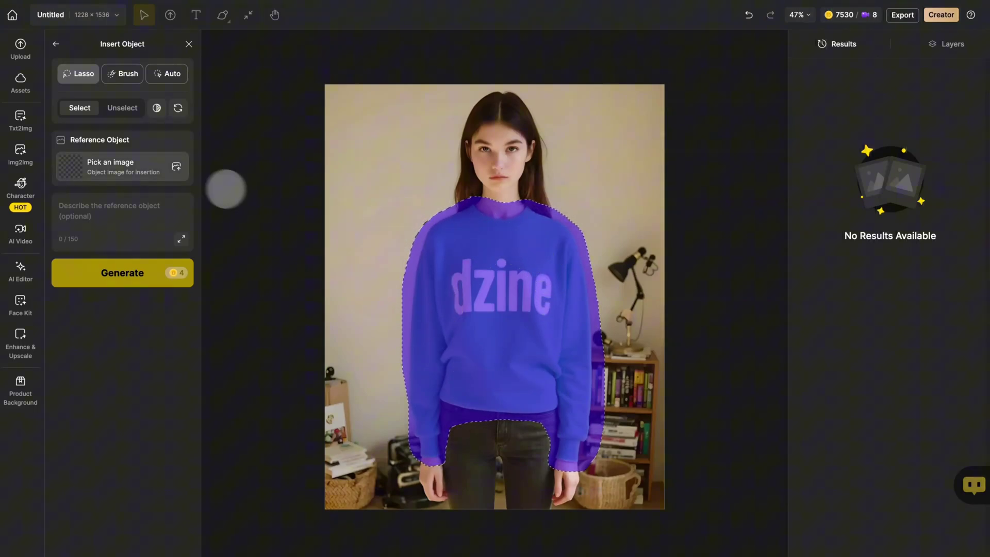
Step: Load white shirt.png from Downloads as the Reference Object image
click(132, 166)
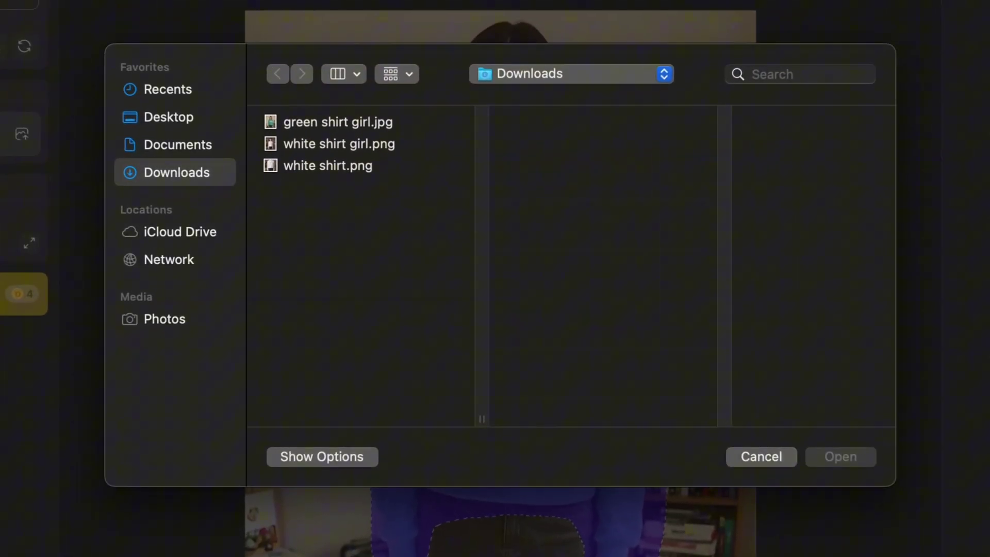
click(320, 143)
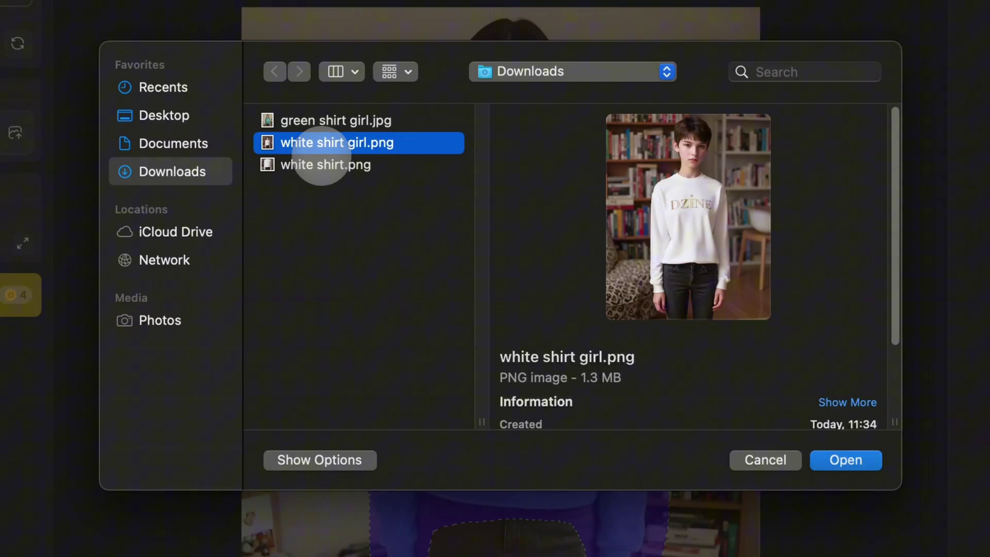
click(321, 164)
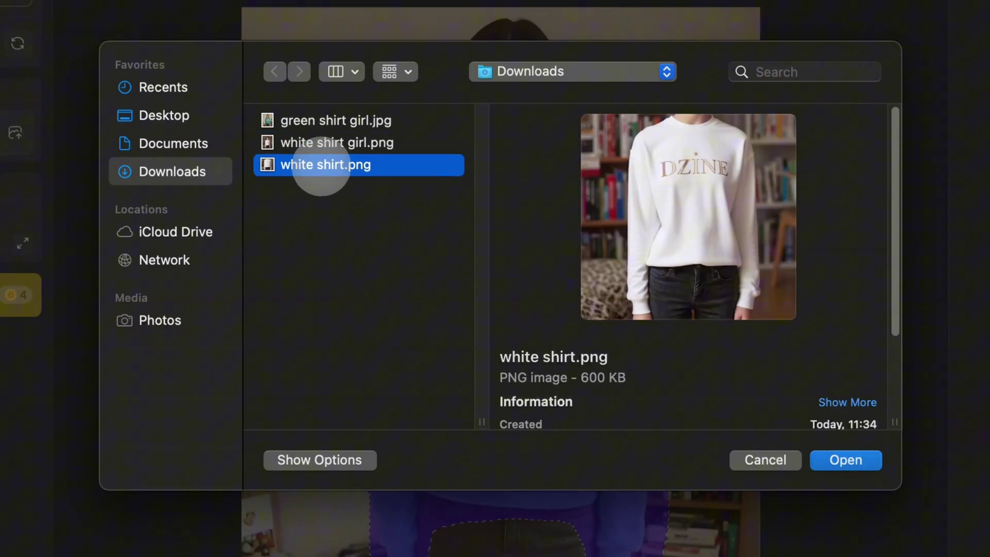
double_click(323, 165)
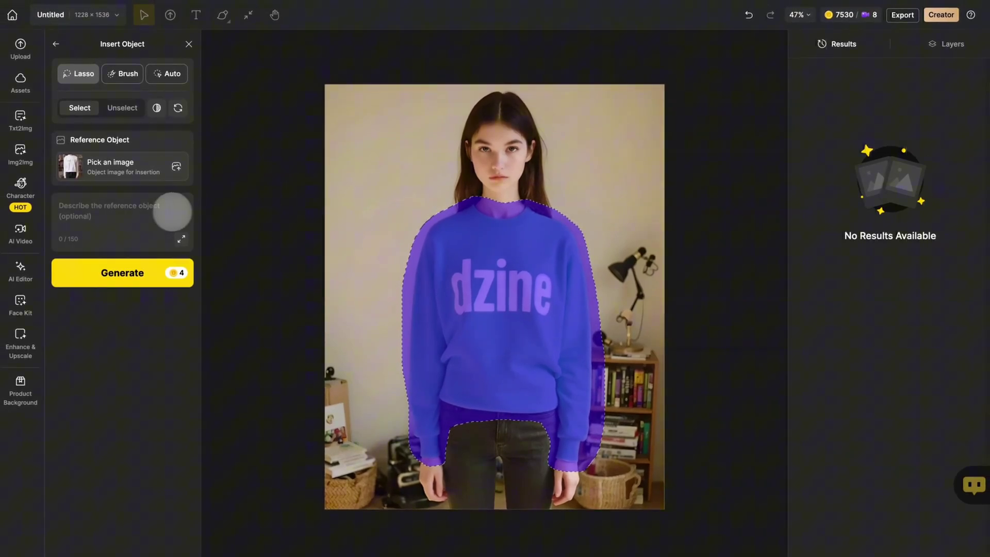
Step: Paste a description of the white Dzine sweatshirt and generate the replacement
click(140, 213)
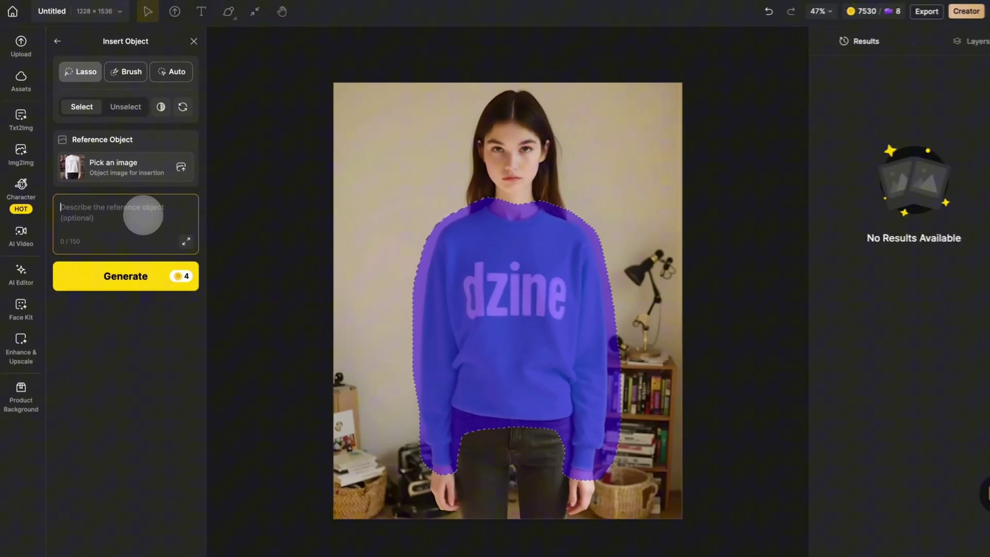
text(A white sweatshirt with a gold print of the word "Dzine")
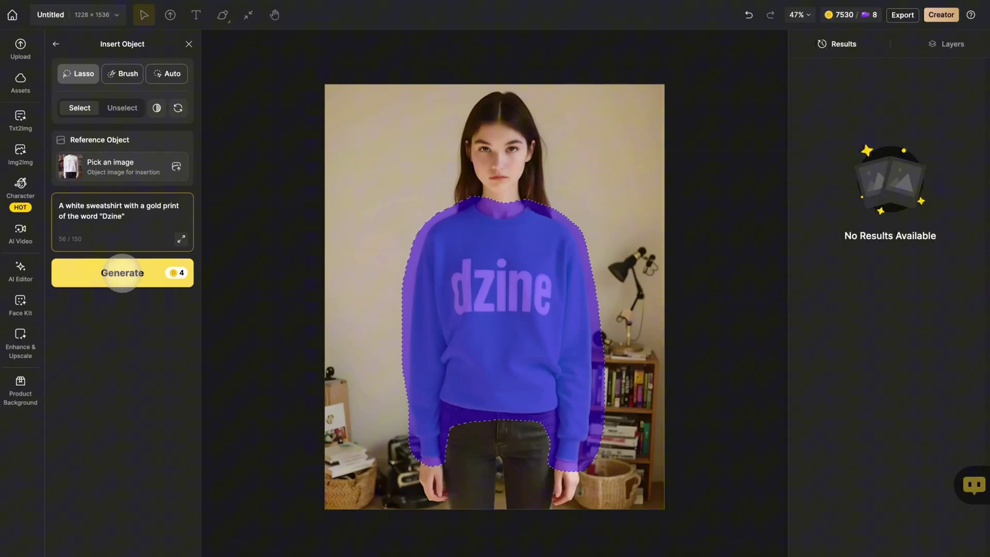
click(123, 273)
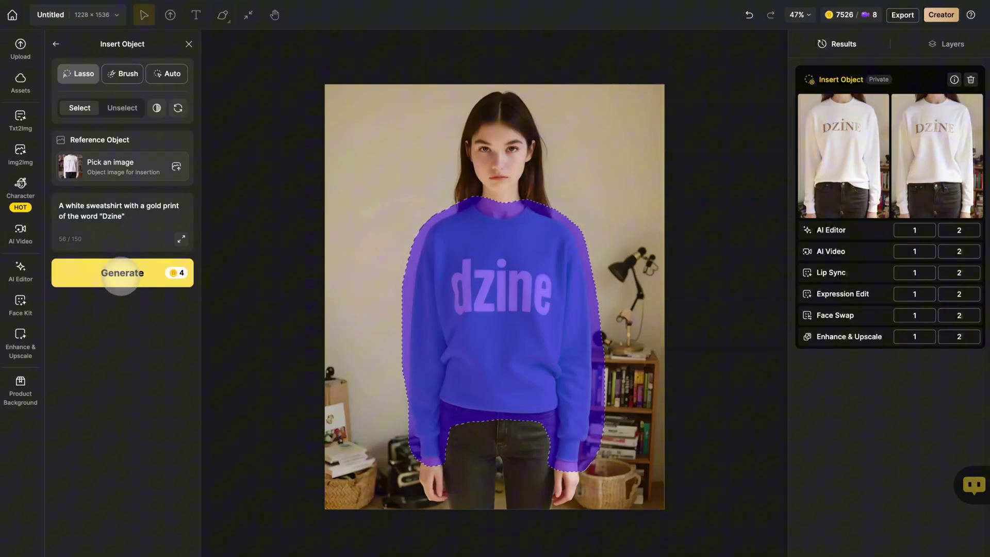
Step: Toggle Compare to check the white DZINE sweatshirt result against the original green sweatshirt
mouse_move(826, 183)
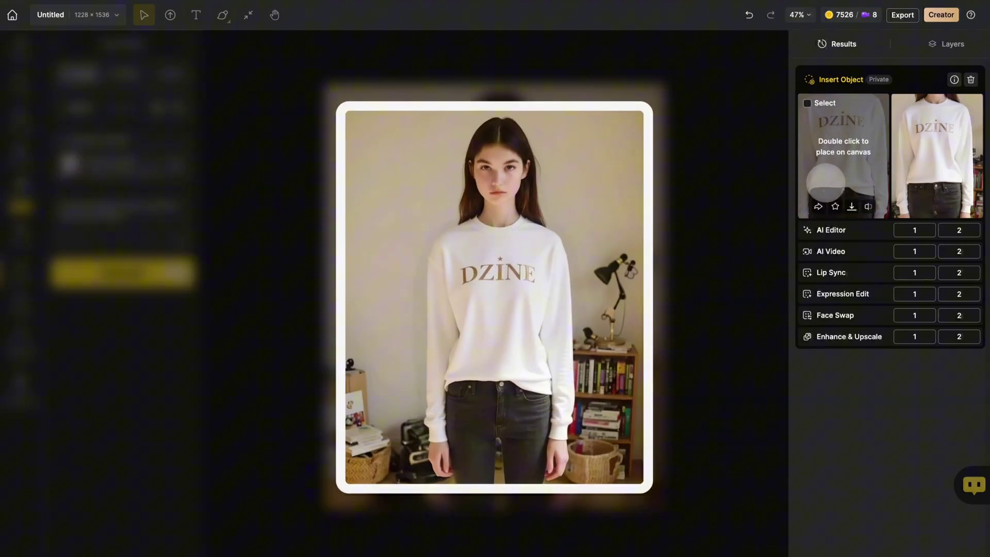
mouse_move(908, 177)
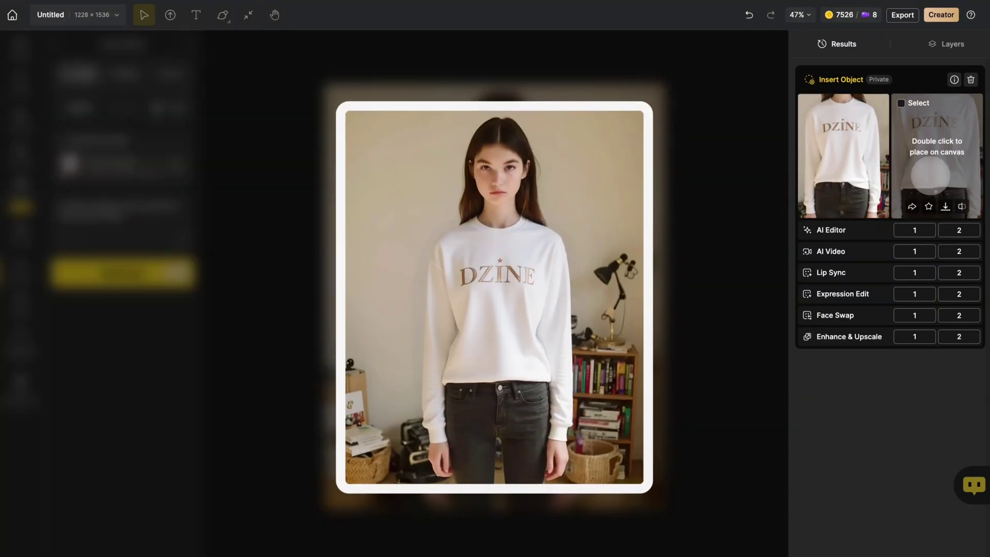
click(961, 206)
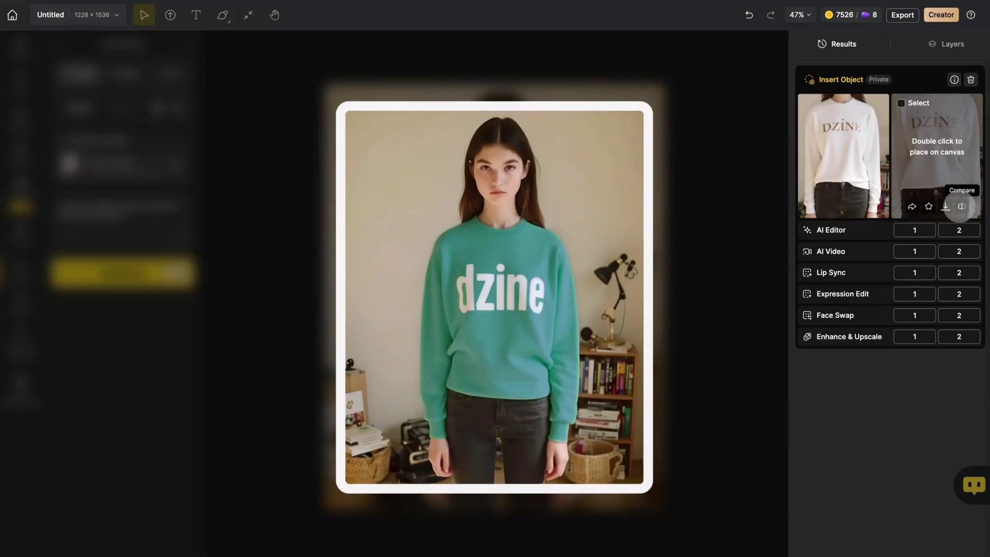
click(961, 206)
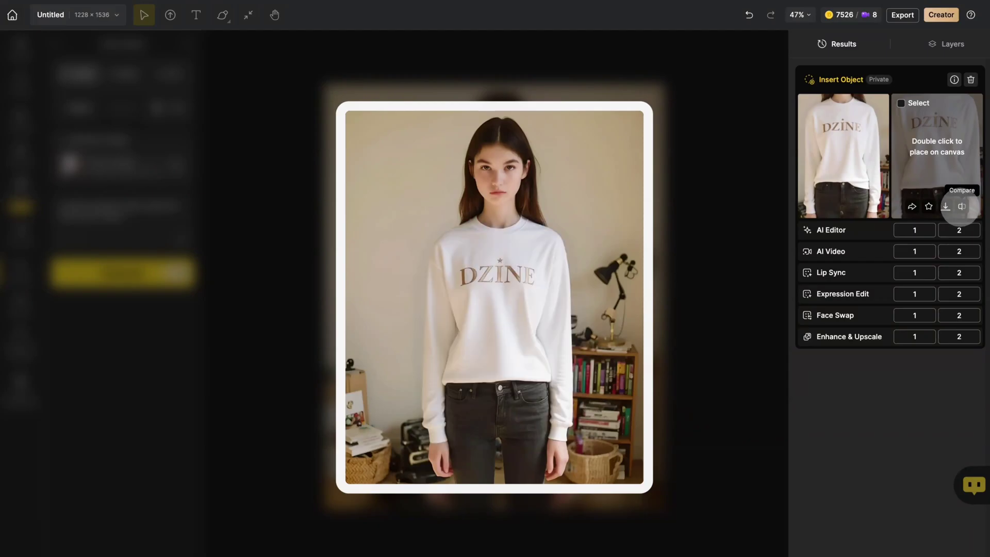
click(961, 206)
click(961, 207)
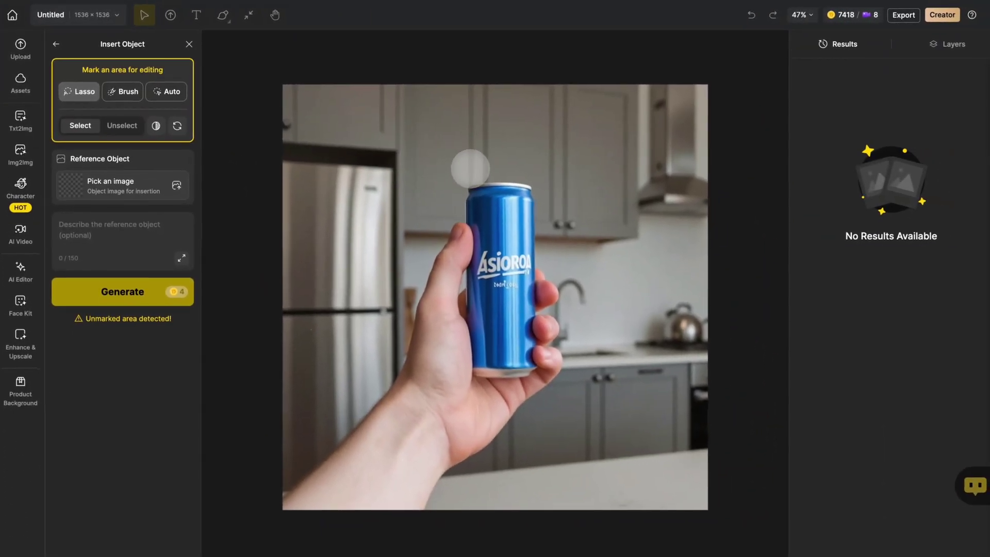
Step: Lasso the blue drink can and the fingers around it in the kitchen photo
mouse_move(480, 170)
mouse_down()
mouse_move(452, 196)
mouse_move(453, 384)
mouse_move(549, 330)
mouse_move(544, 170)
mouse_move(475, 171)
mouse_up()
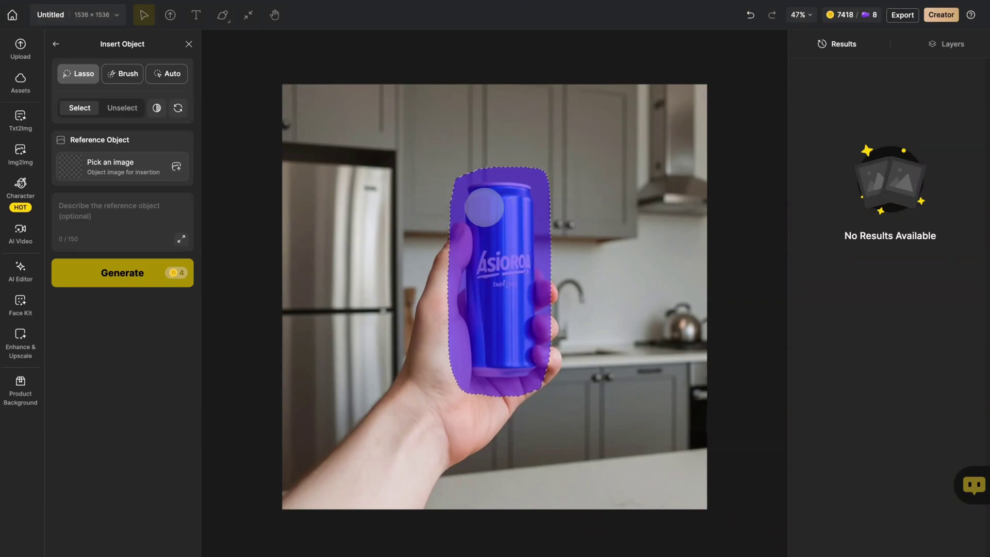
Step: Load green.png, the green dzine can image, from Downloads as the Reference Object
click(110, 165)
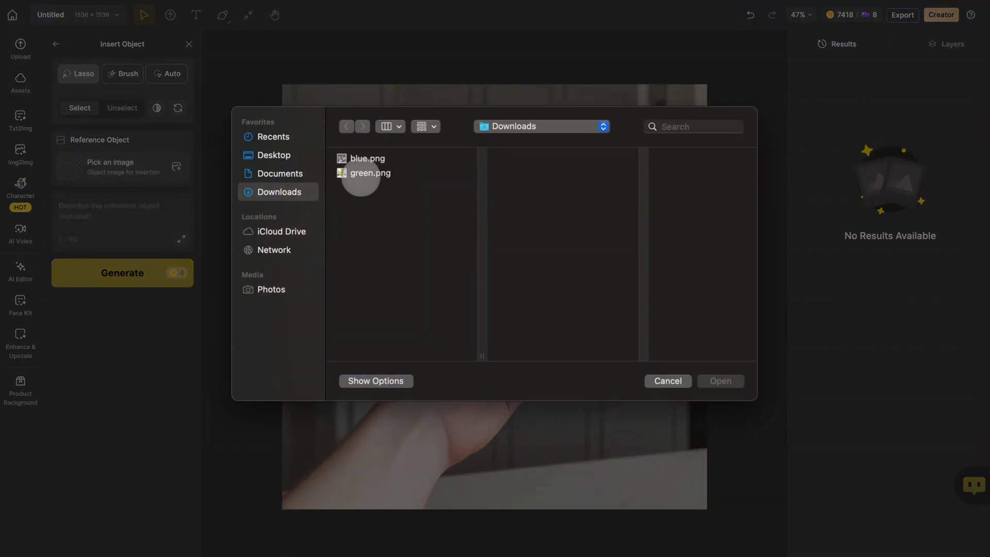
click(366, 174)
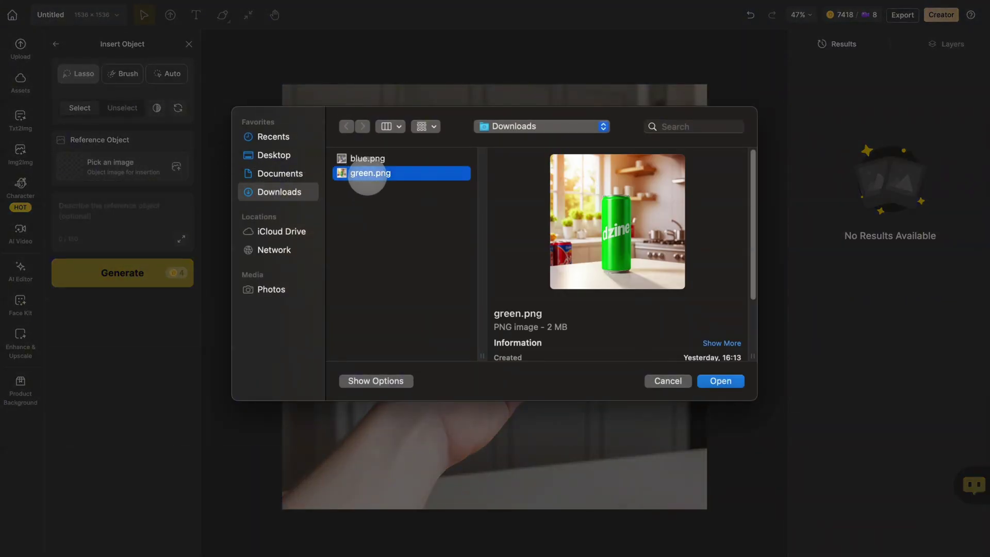
double_click(367, 173)
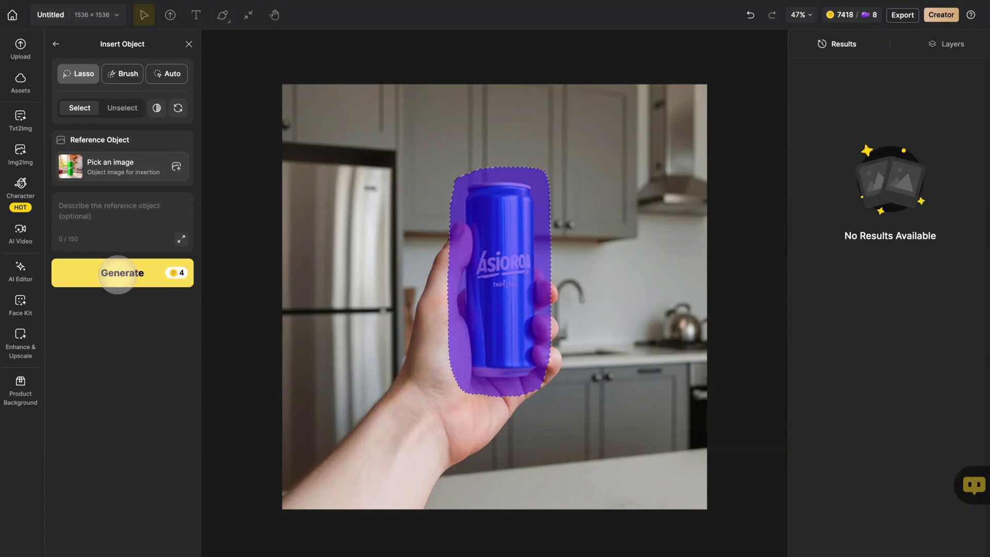
Step: Generate the green dzine can replacement and toggle Compare against the original blue can
click(118, 274)
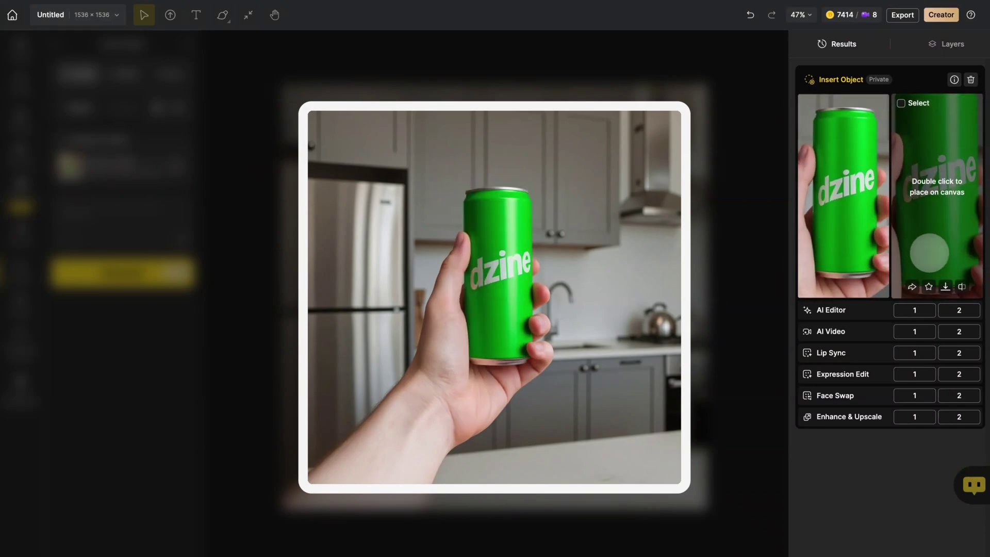
click(960, 288)
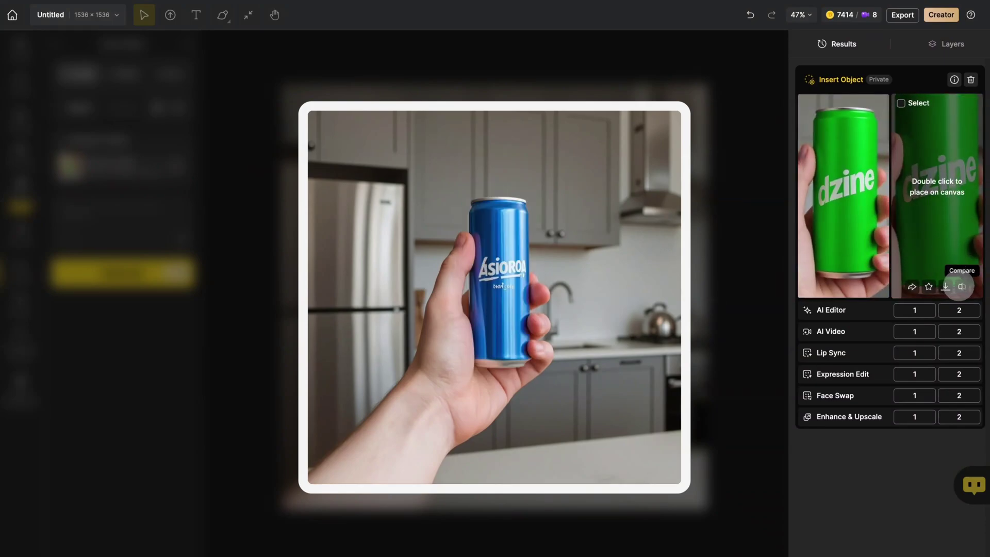
click(960, 287)
click(960, 287)
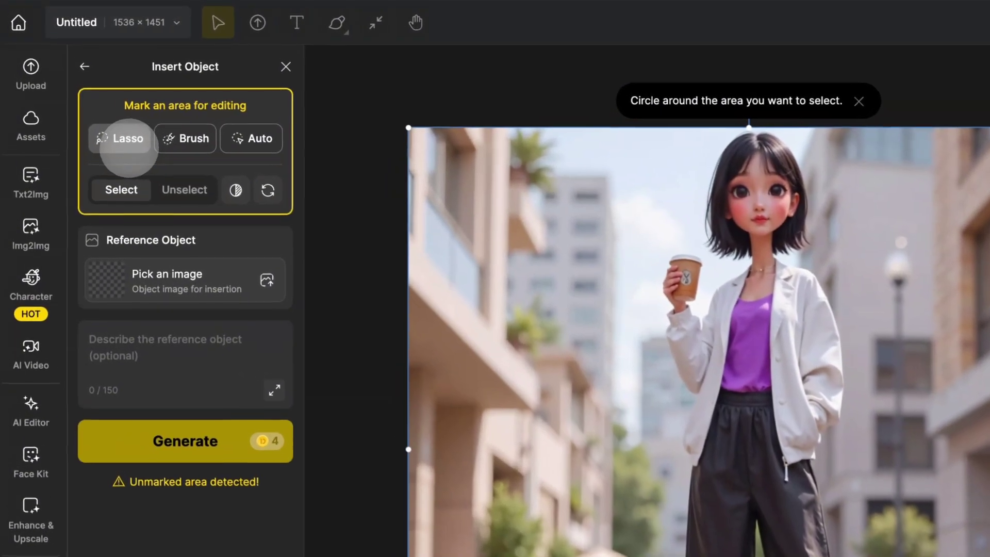
Step: Try the Brush and Auto selection modes on the coffee woman image, settling on Brush
click(183, 140)
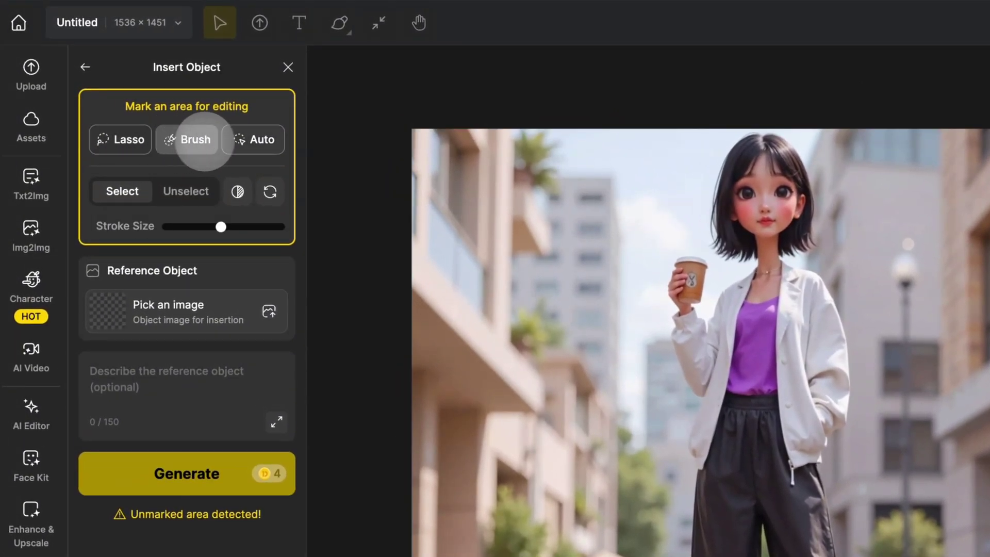
click(250, 140)
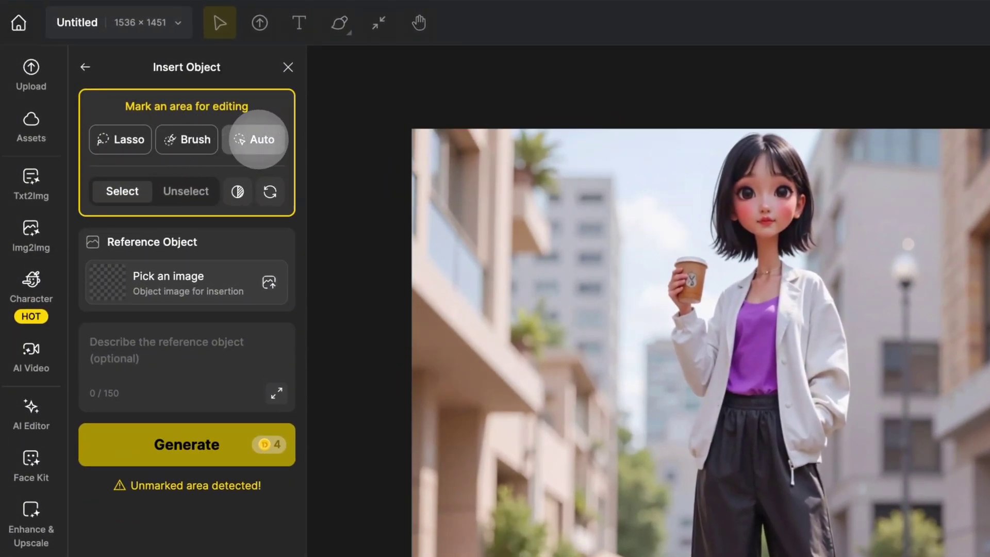
click(189, 139)
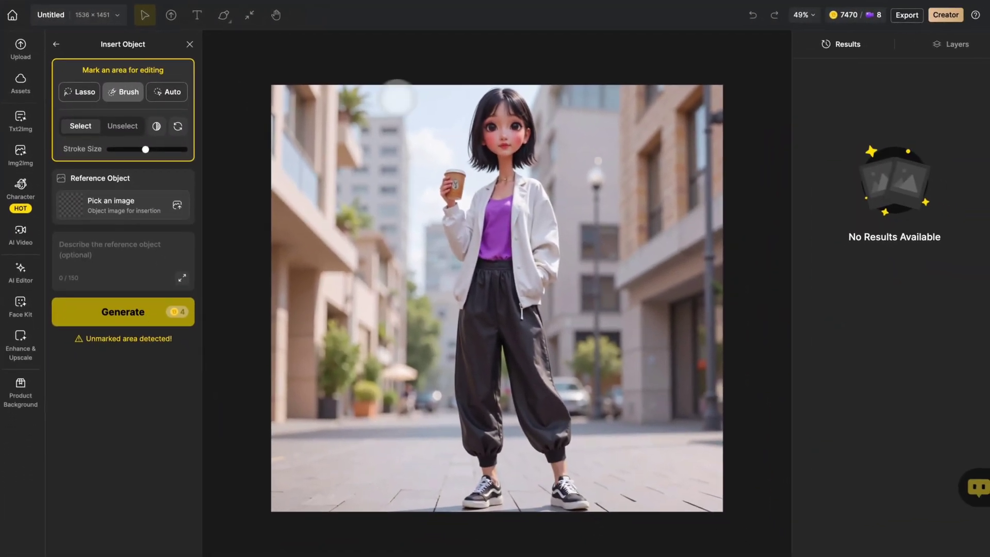
Step: Brush-paint a mask over the woman from her head down through her torso and legs
drag(749, 147, 787, 146)
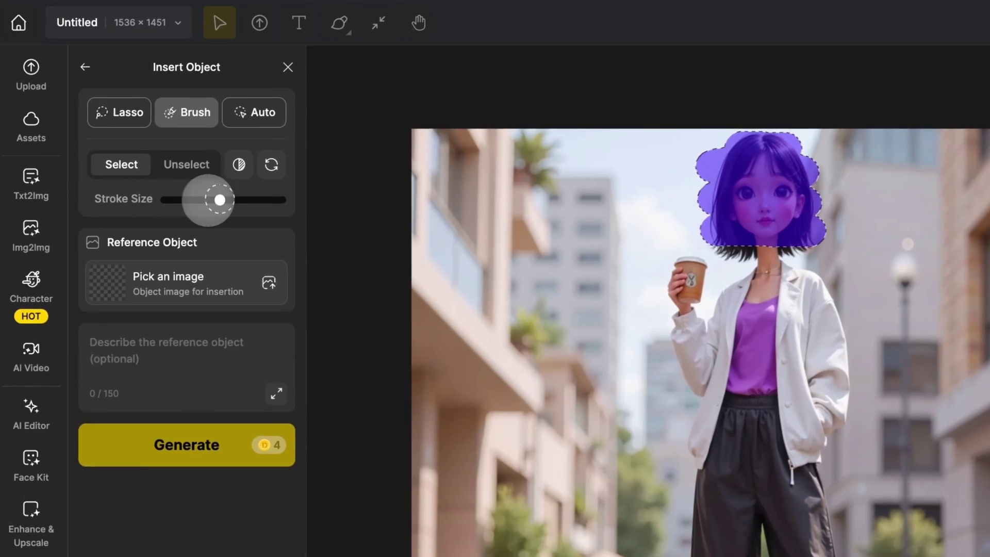
mouse_move(211, 191)
mouse_down()
mouse_move(171, 191)
mouse_move(285, 200)
mouse_up()
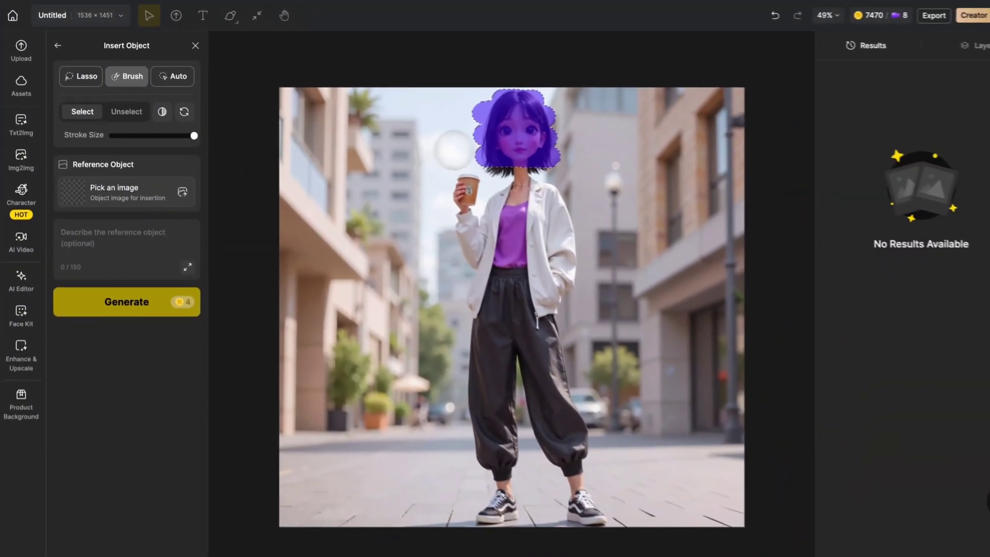
drag(620, 240, 904, 264)
mouse_move(593, 174)
mouse_down()
mouse_move(379, 232)
mouse_move(593, 268)
mouse_move(601, 319)
mouse_move(503, 363)
mouse_move(358, 405)
mouse_move(520, 449)
mouse_move(503, 487)
mouse_up()
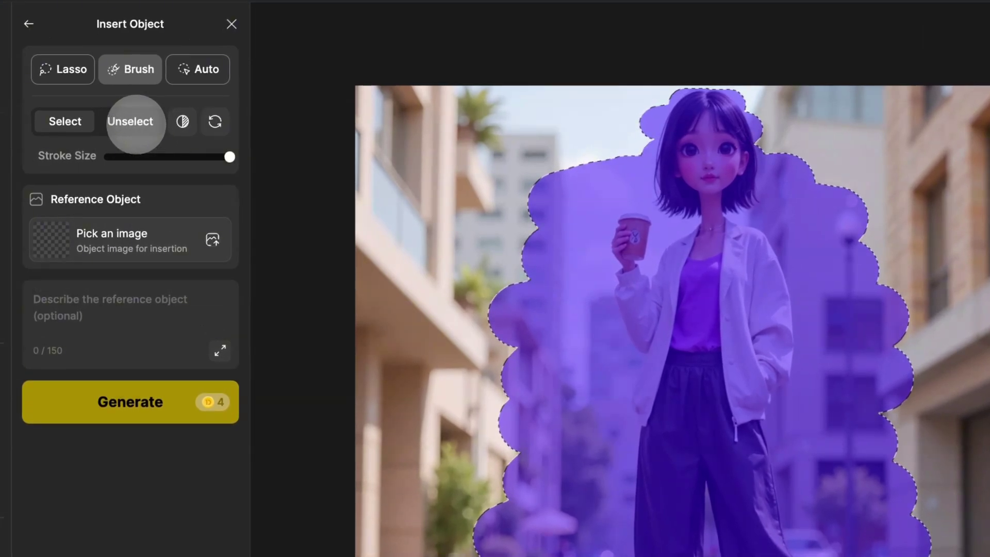
Step: Switch to Unselect and erase excess mask on both sides, trimming it close to her figure
click(137, 125)
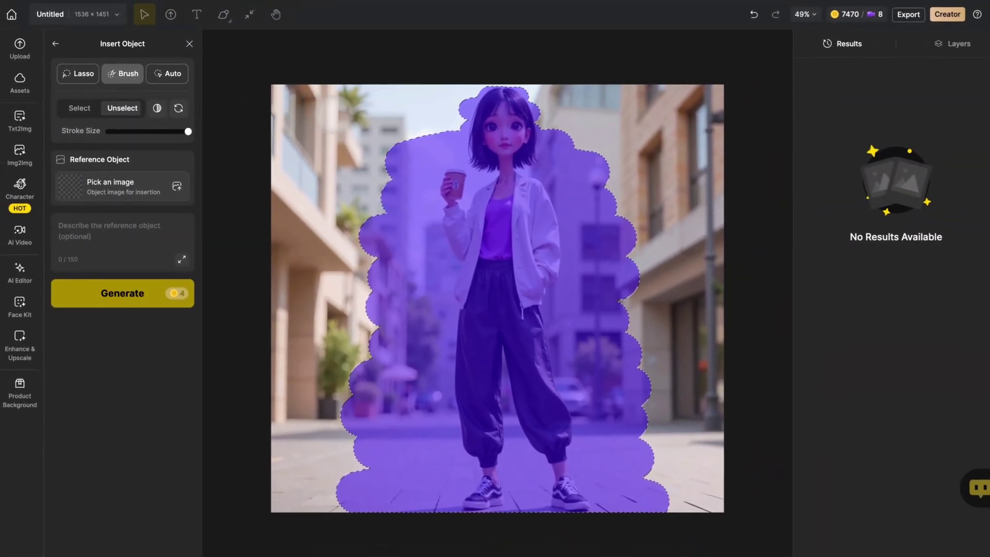
drag(402, 124, 347, 512)
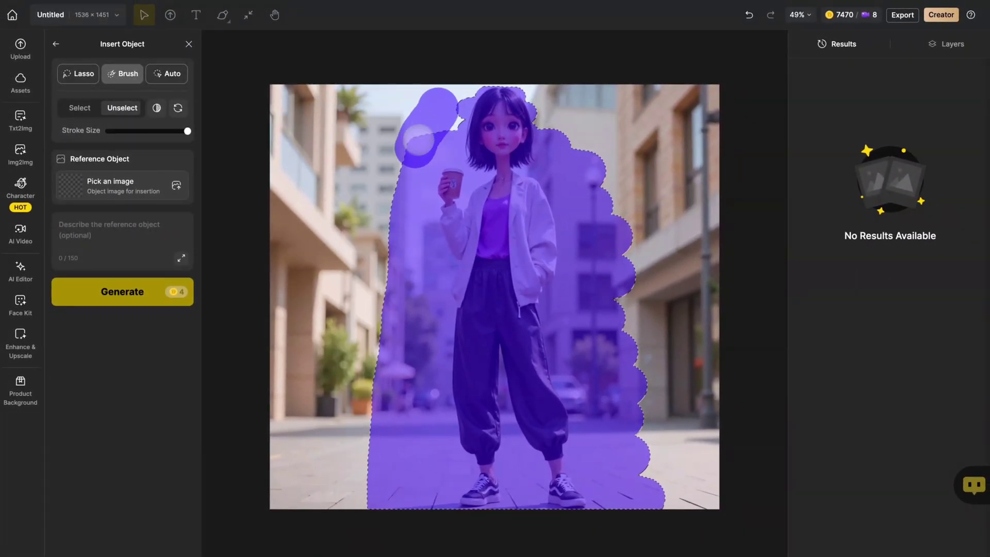
drag(390, 150, 366, 521)
mouse_move(556, 101)
mouse_down()
mouse_move(592, 169)
mouse_move(648, 470)
mouse_up()
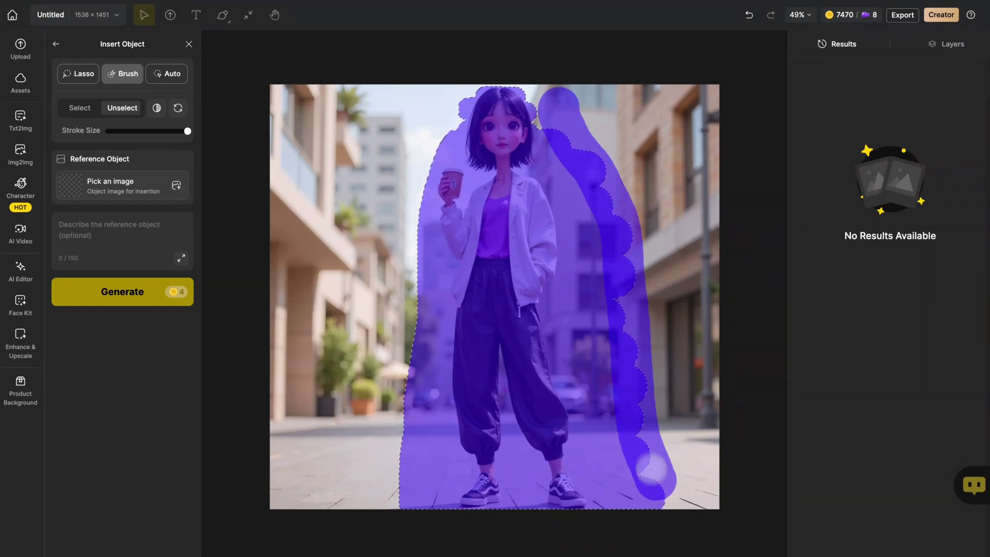
drag(570, 140, 624, 510)
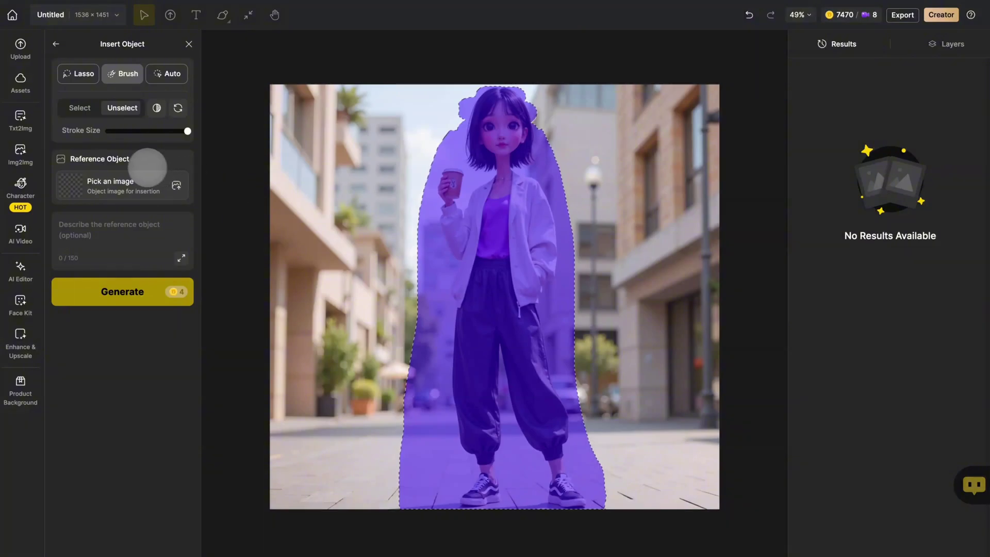
Step: Load camera man.png from Downloads as the Reference Object image
click(96, 180)
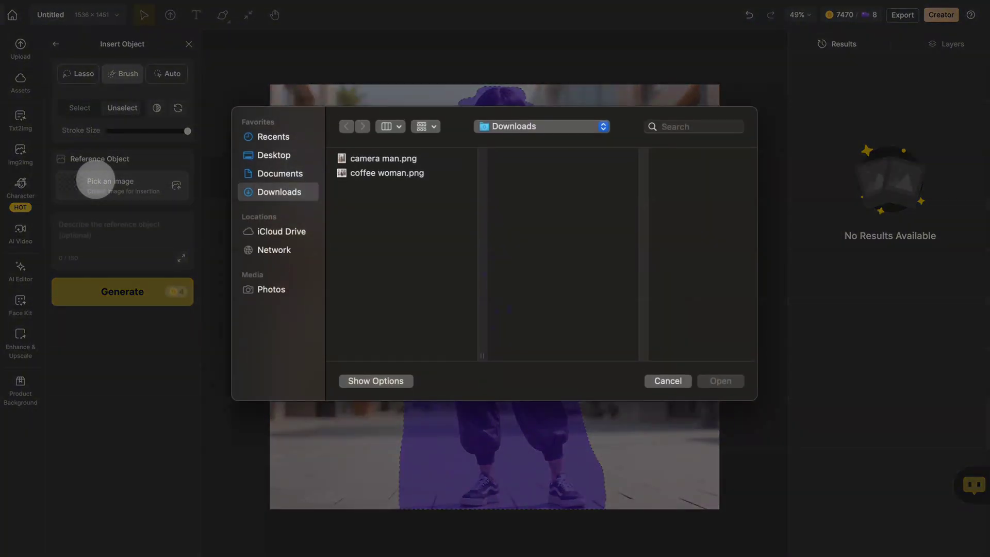
click(366, 158)
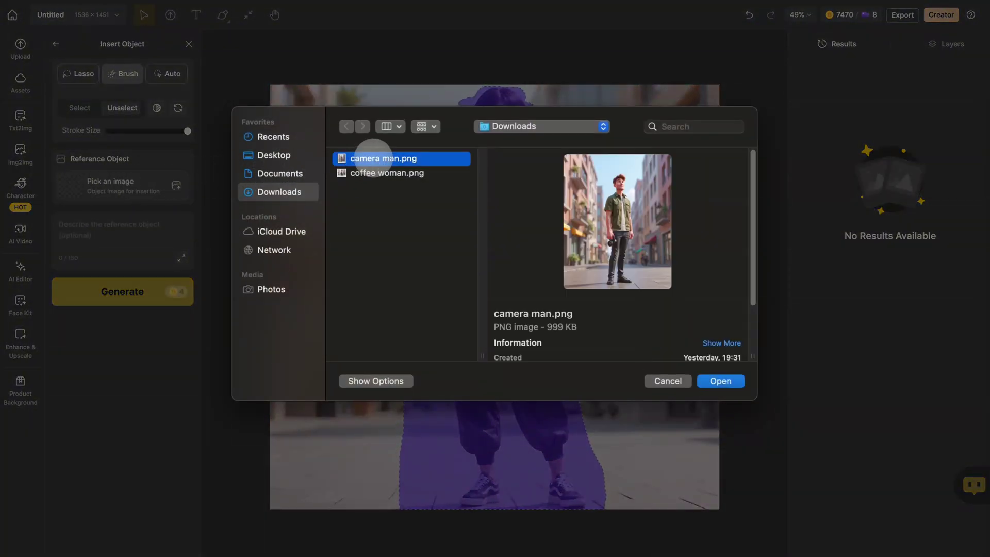
double_click(374, 159)
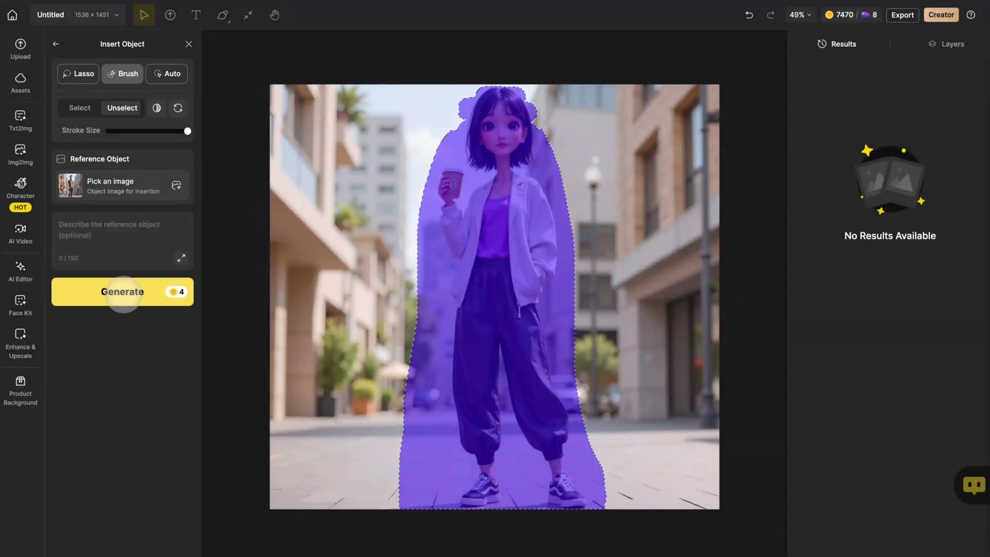
Step: Generate the camera man replacement and compare the second result against the original coffee woman
click(122, 292)
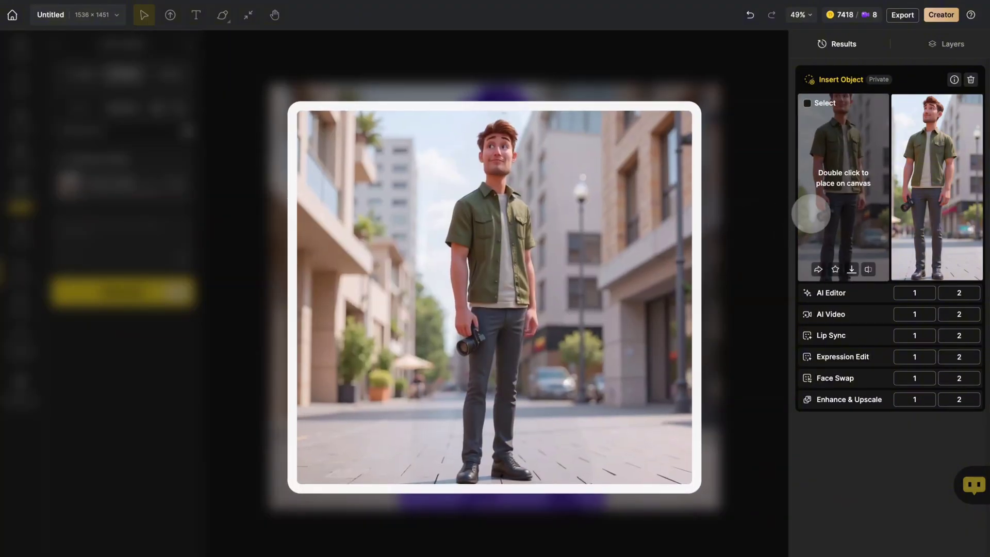
mouse_move(840, 207)
mouse_move(924, 198)
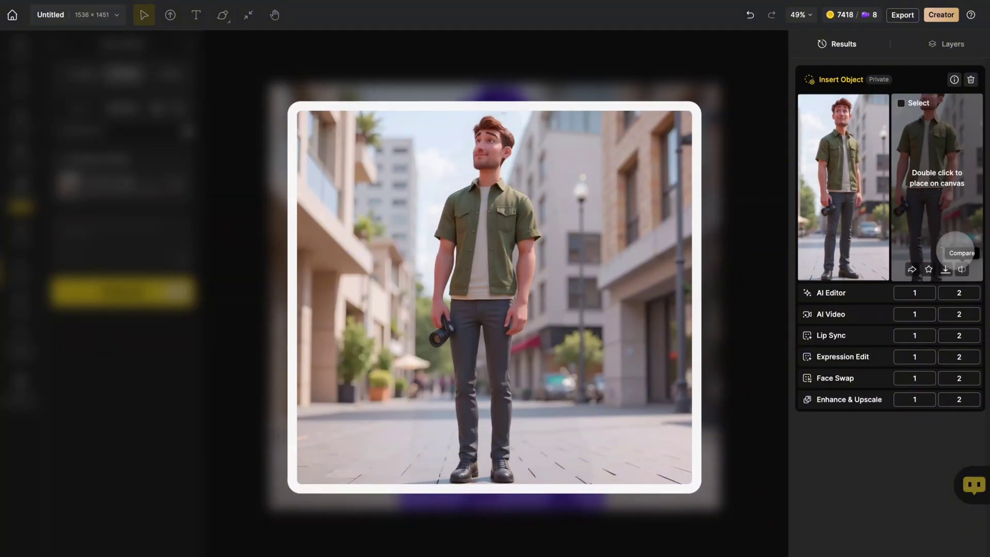
click(962, 269)
click(962, 269)
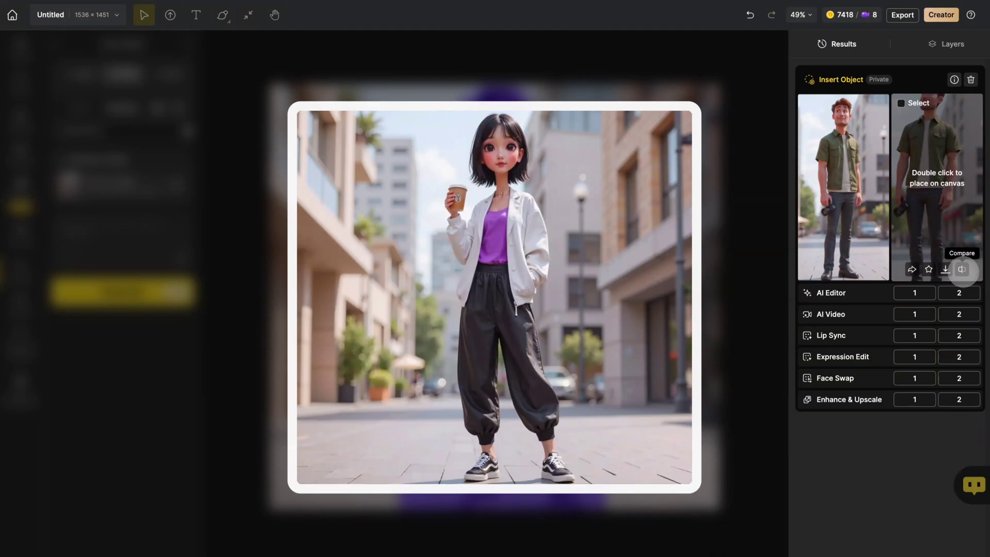